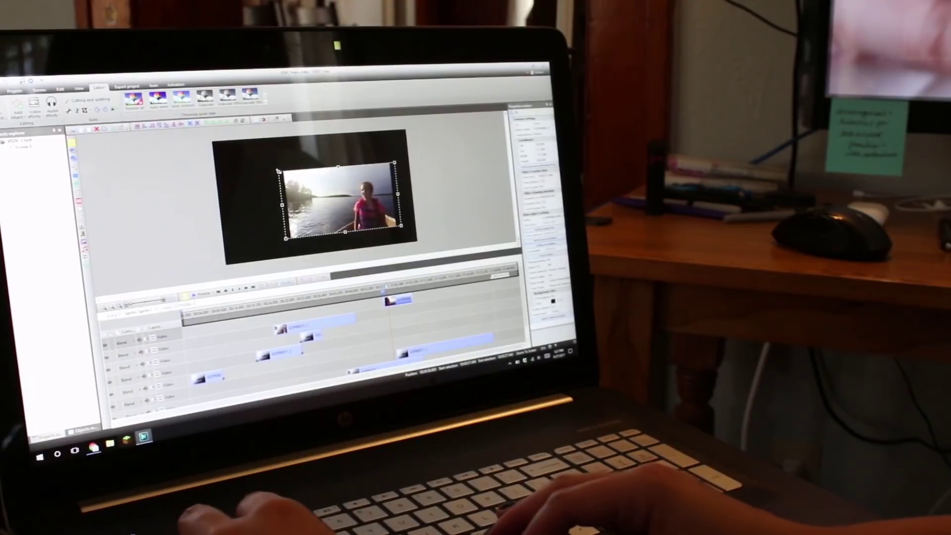
Check the boat clips in the preview, then close the Explore Pro Solution upgrade pop-up
right_click(268, 169)
key("Escape")
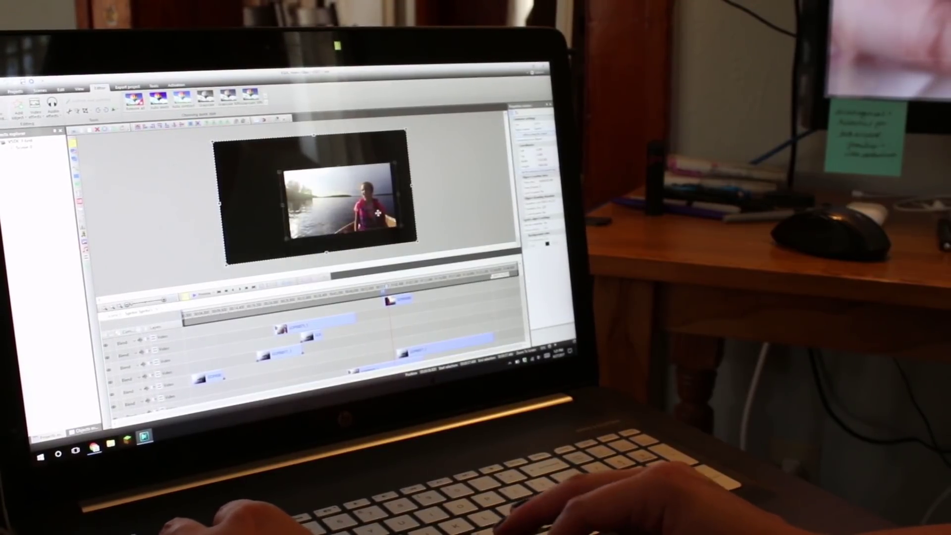
left_click(339, 201)
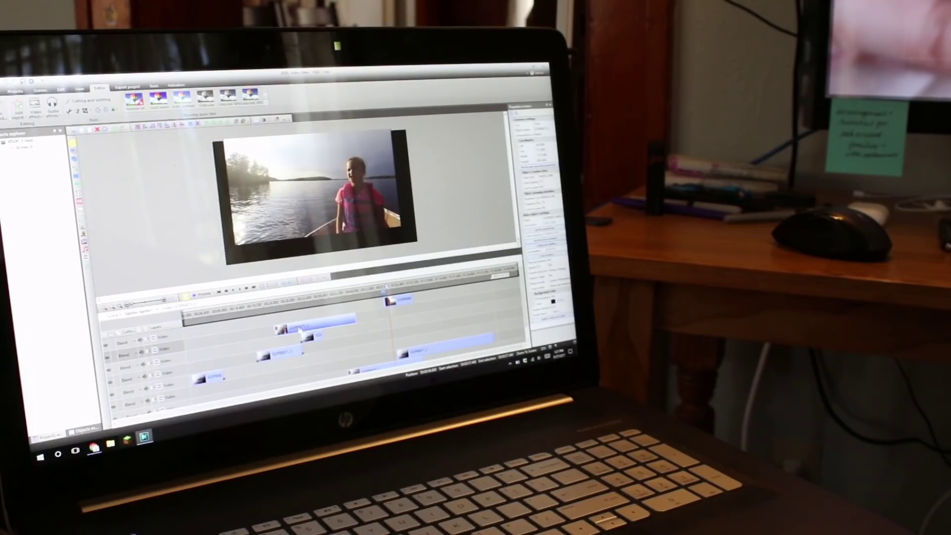
left_click(342, 298)
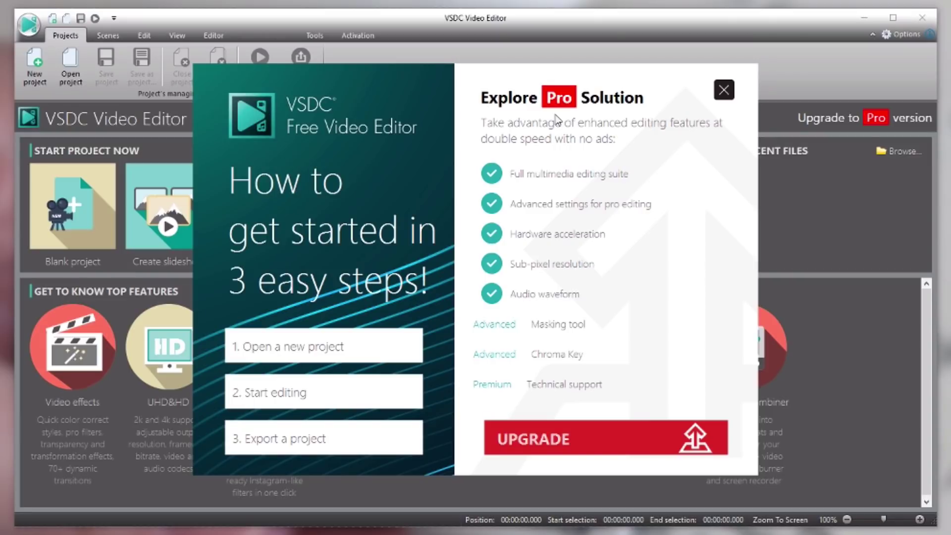
left_click(724, 92)
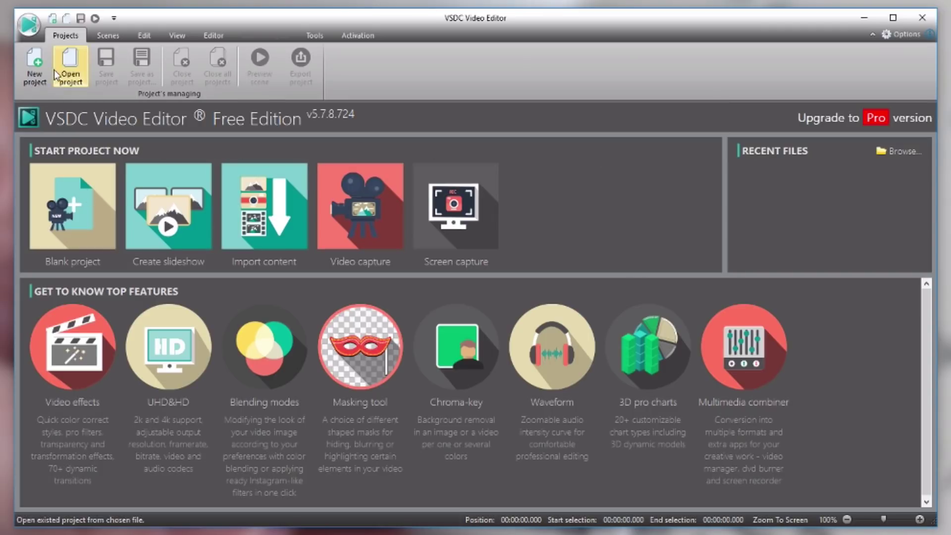
Start a new blank project named 'ADKs', keeping Full HD 1920x1080 resolution and 30 fps
left_click(39, 69)
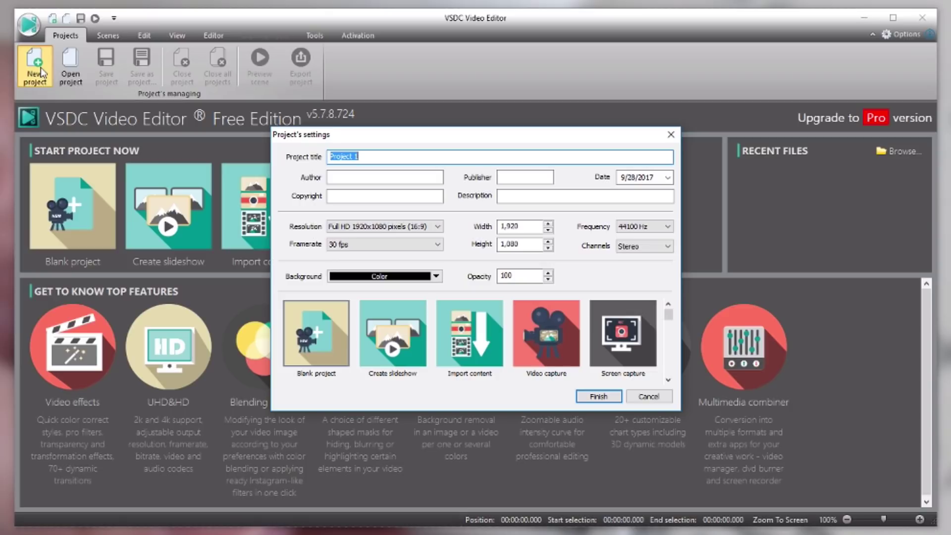
type("ADKs")
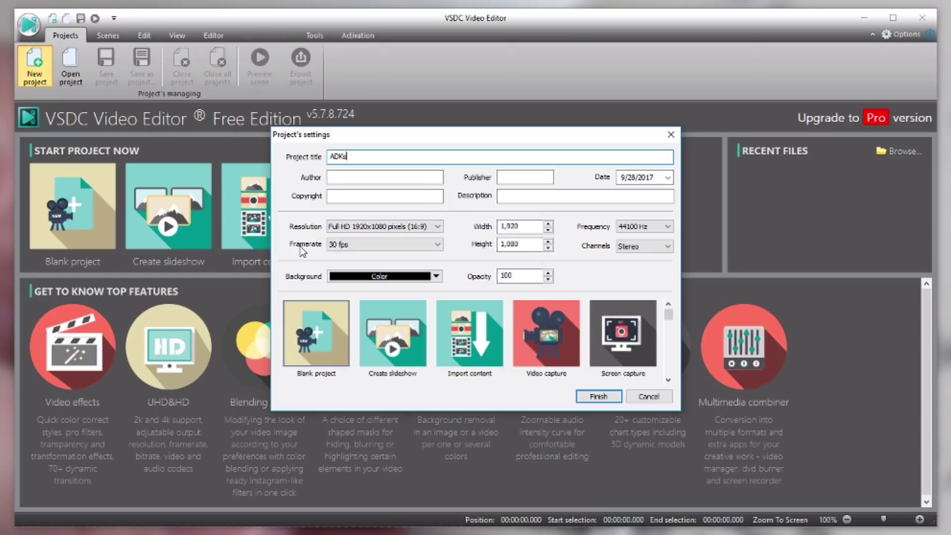
left_click(398, 228)
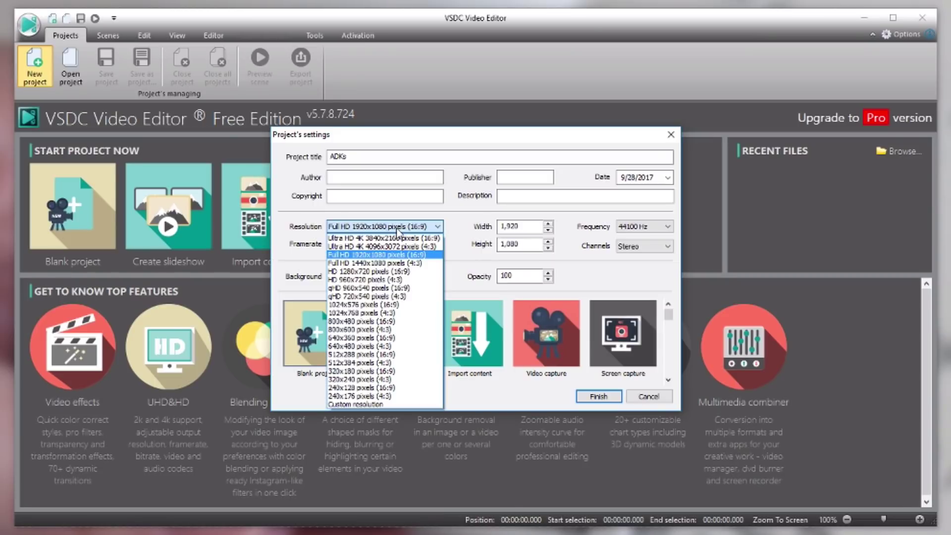
left_click(391, 256)
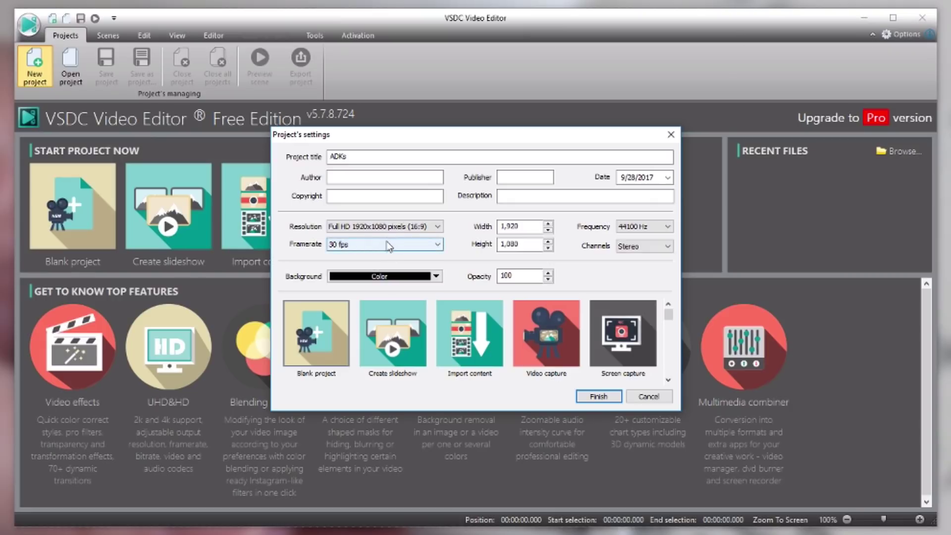
left_click(385, 244)
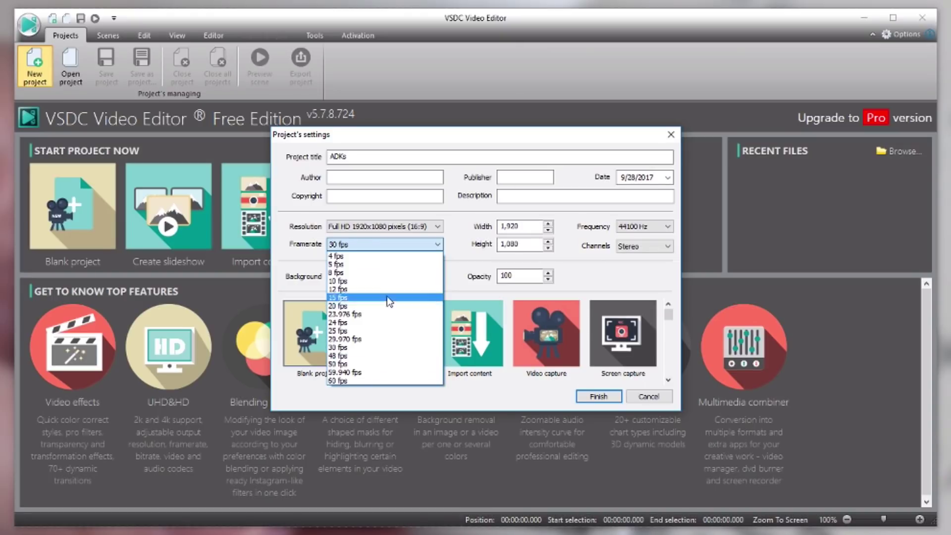
left_click(342, 347)
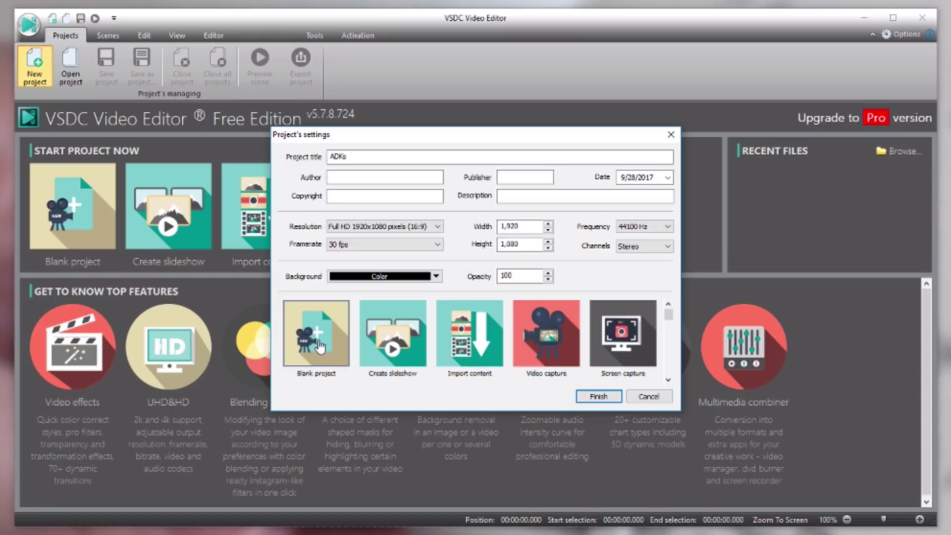
left_click(597, 398)
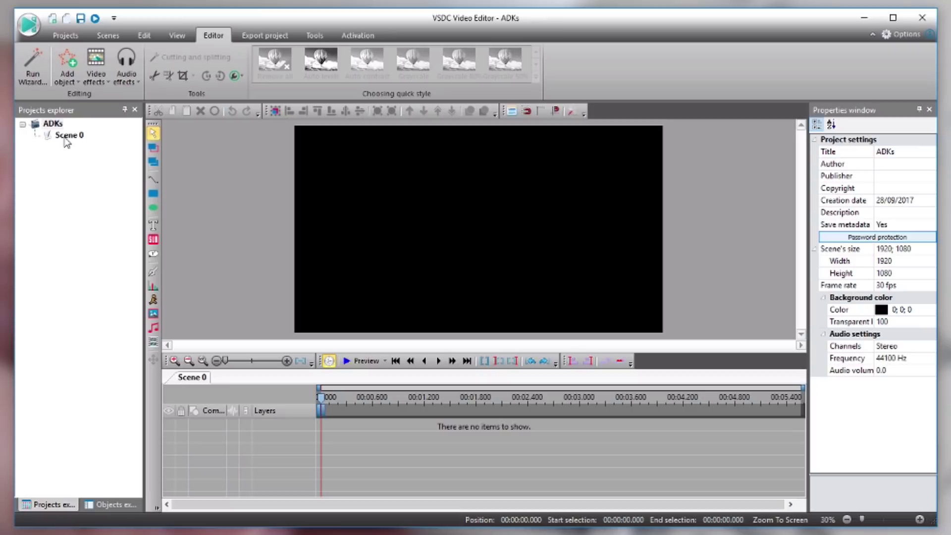
Close the Projects and Objects explorer panels, toggling the Objects explorer once from the View menu
left_click(134, 109)
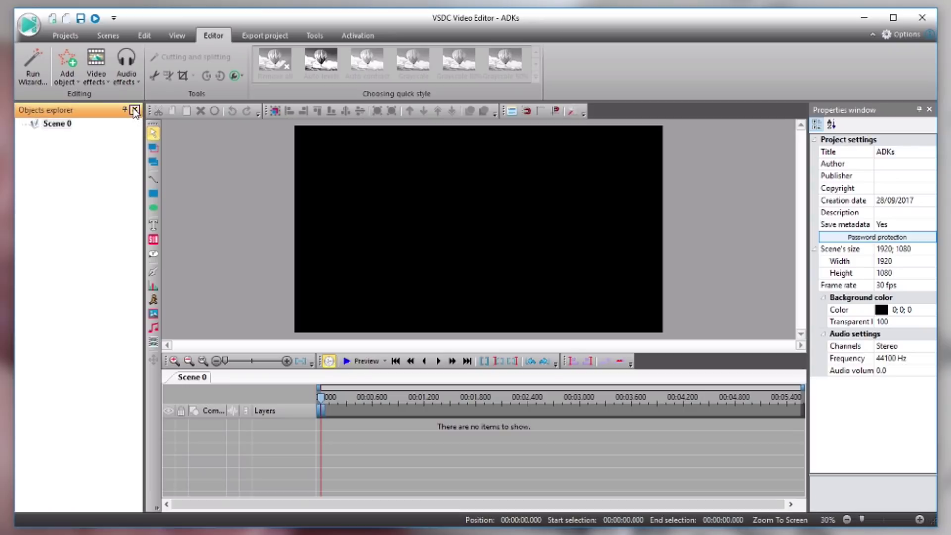
left_click(133, 110)
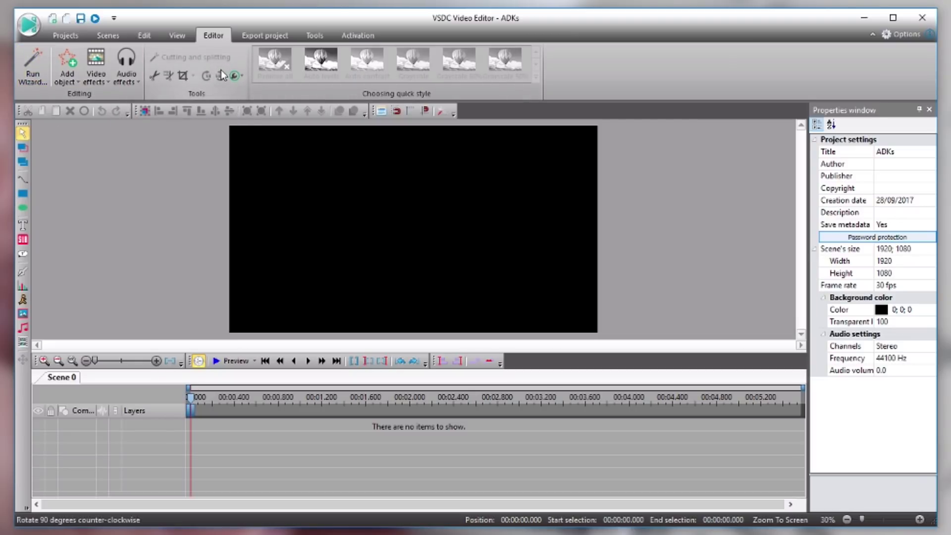
left_click(176, 35)
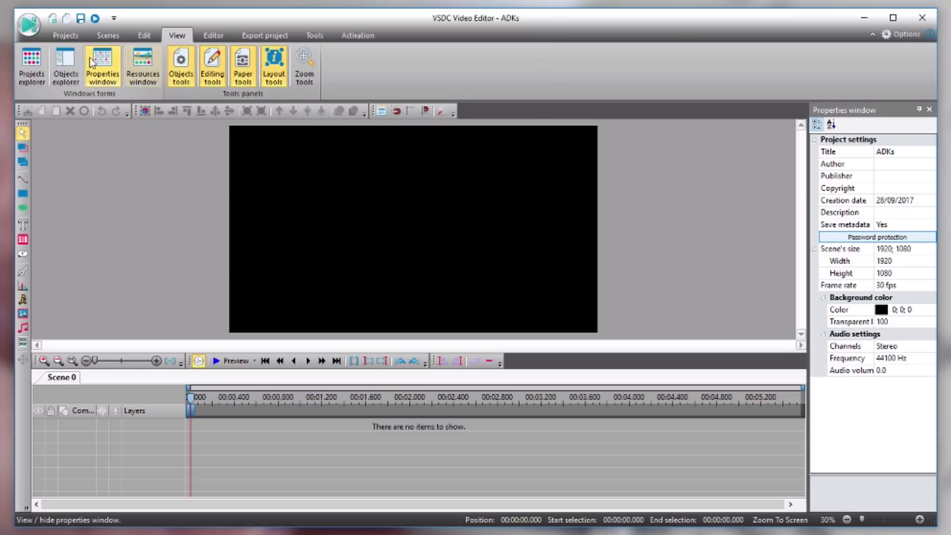
left_click(72, 62)
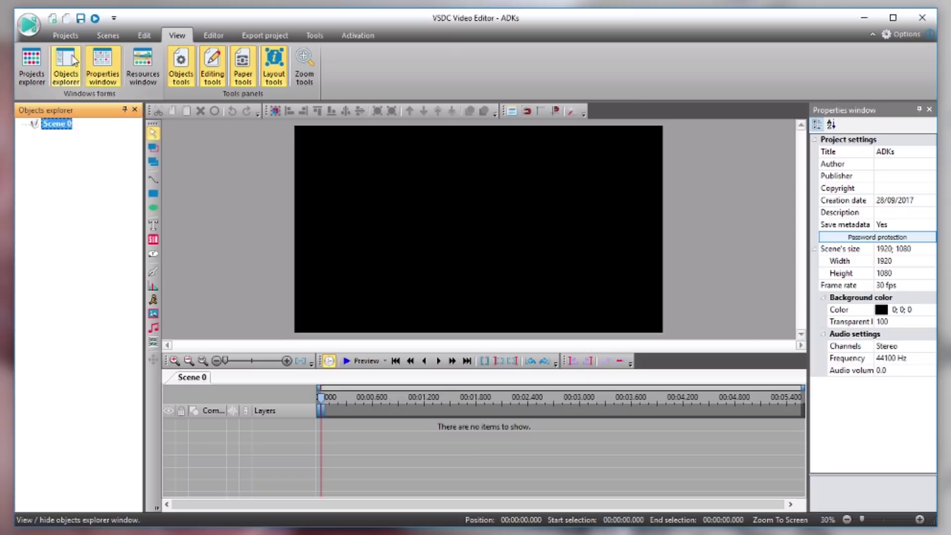
left_click(74, 60)
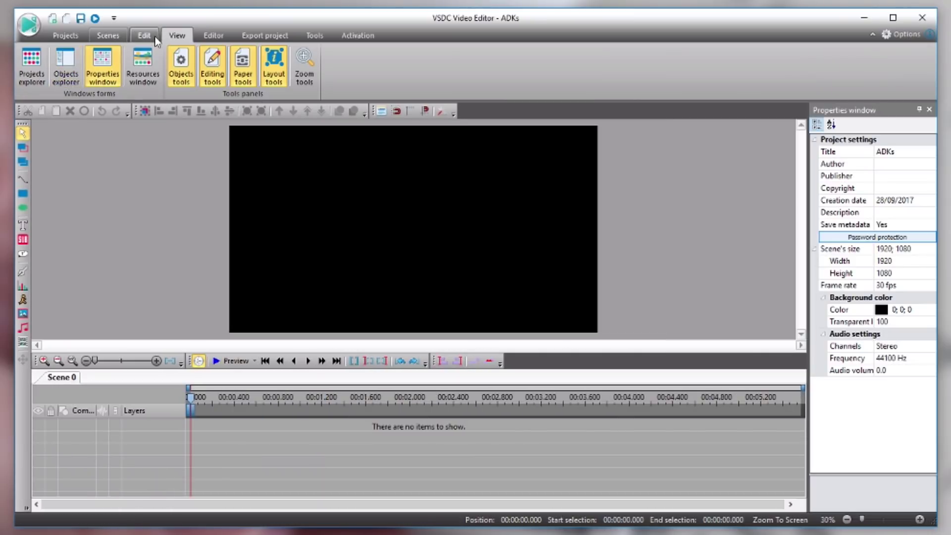
scroll(110, 39, "up", 1)
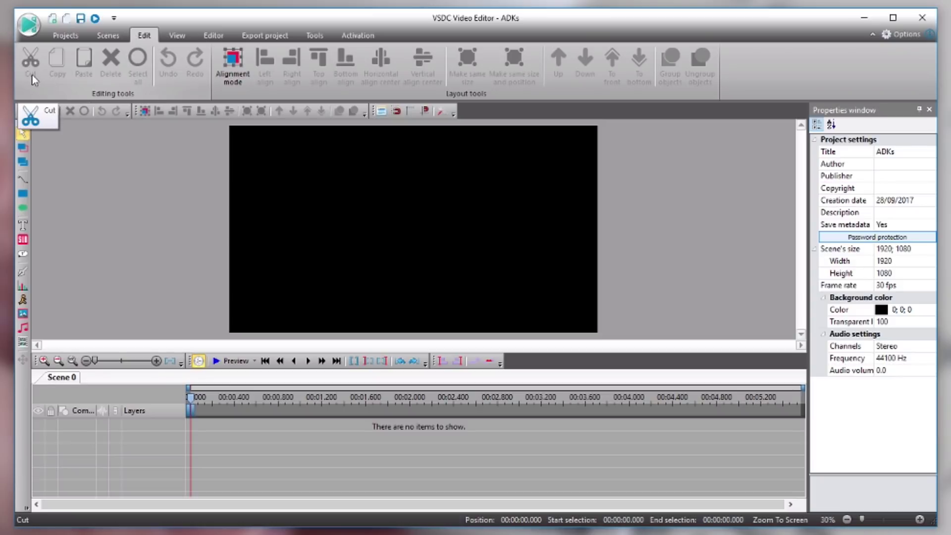
Look over the Scene and Project options, then return to the Editor tools and the Add object list
left_click(109, 37)
left_click(69, 36)
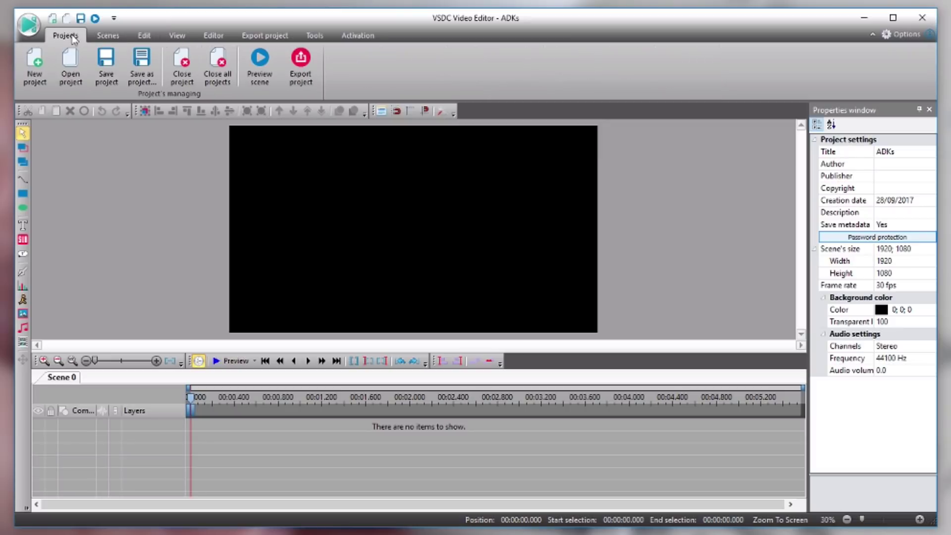
left_click(212, 35)
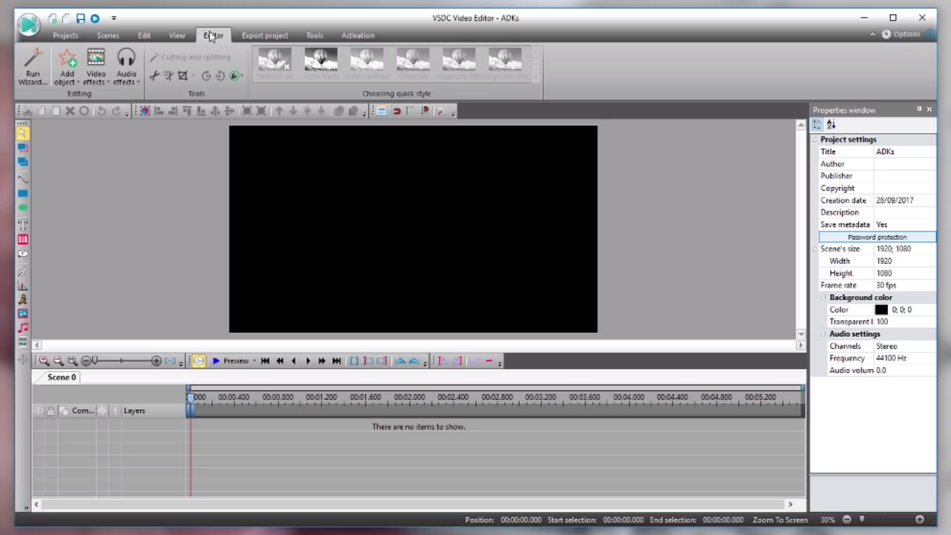
left_click(72, 60)
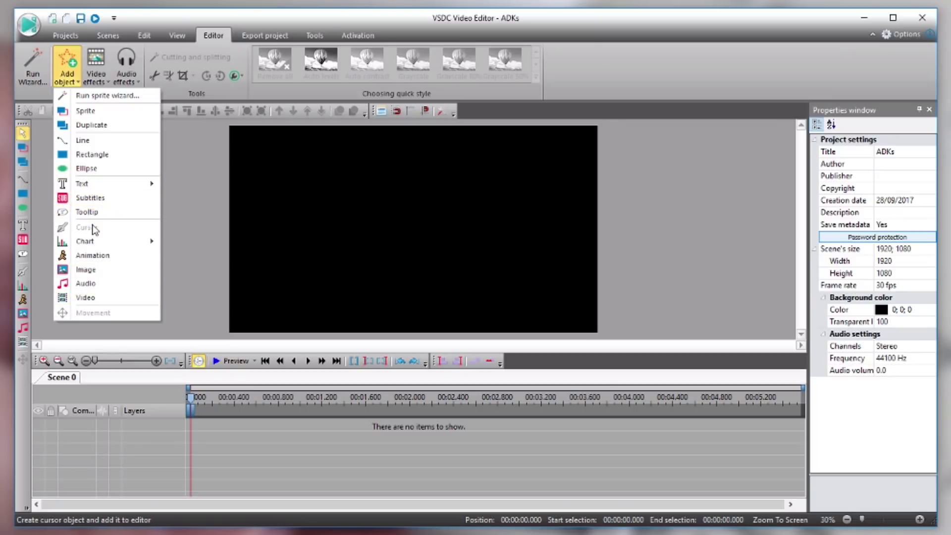
Add GOPR0071, GOPR0074 and GOPR0075 from the Dropbox folder as video objects
mouse_move(90, 186)
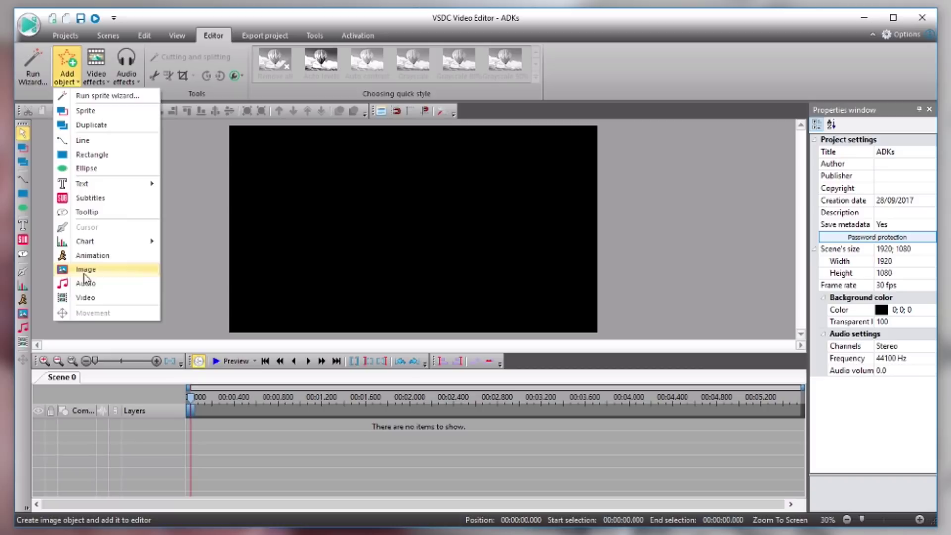
left_click(90, 300)
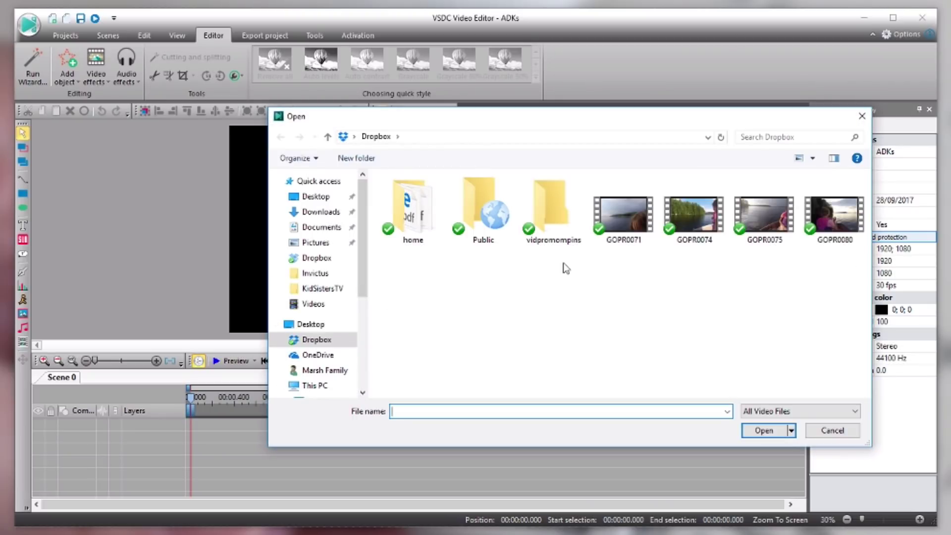
left_click(618, 221)
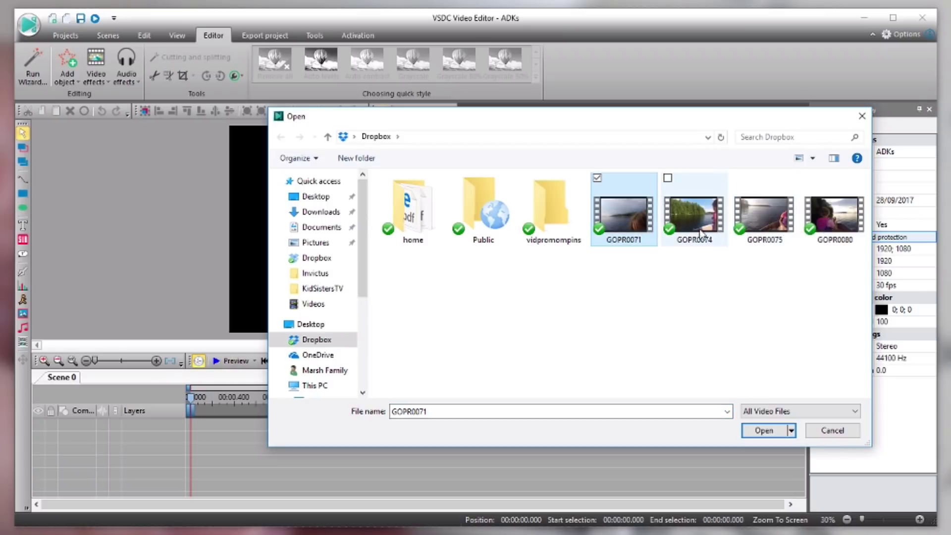
left_click(690, 210, "ctrl")
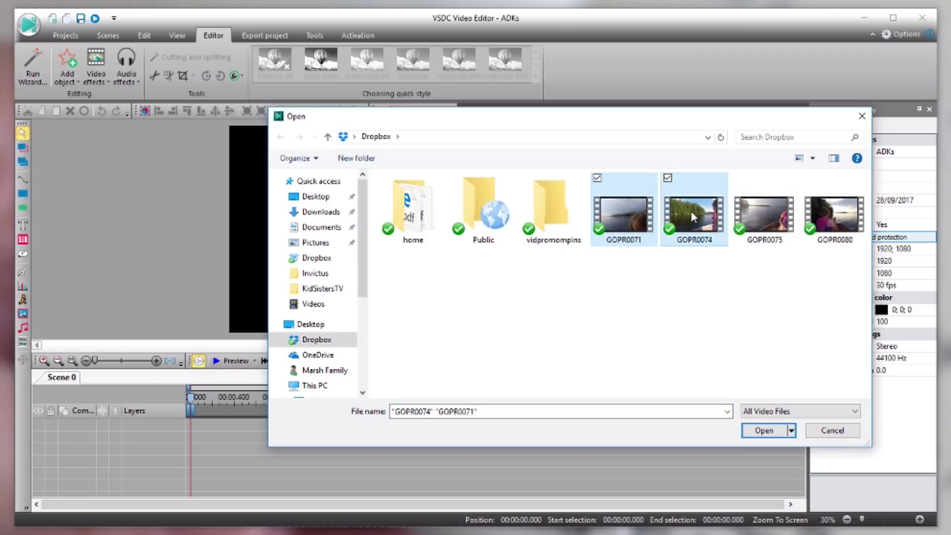
left_click(770, 227, "ctrl")
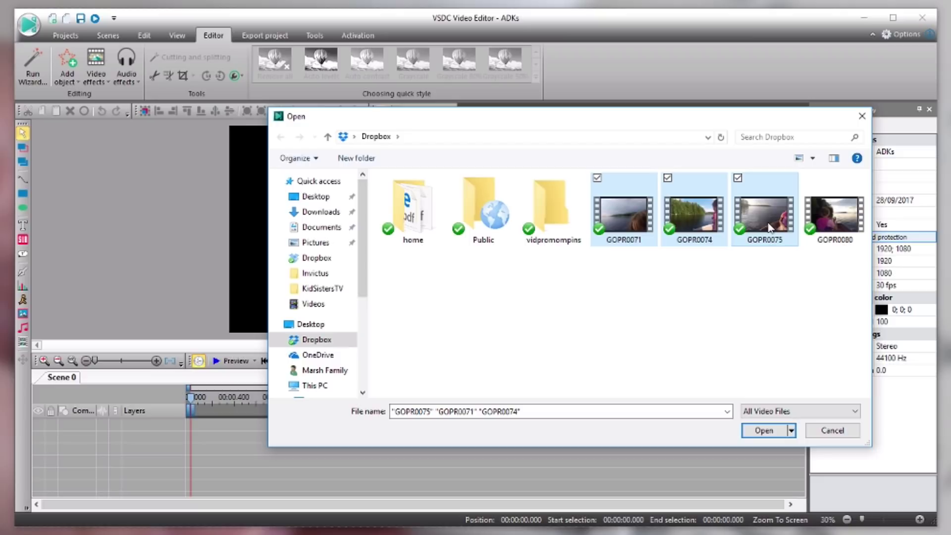
left_click(766, 431)
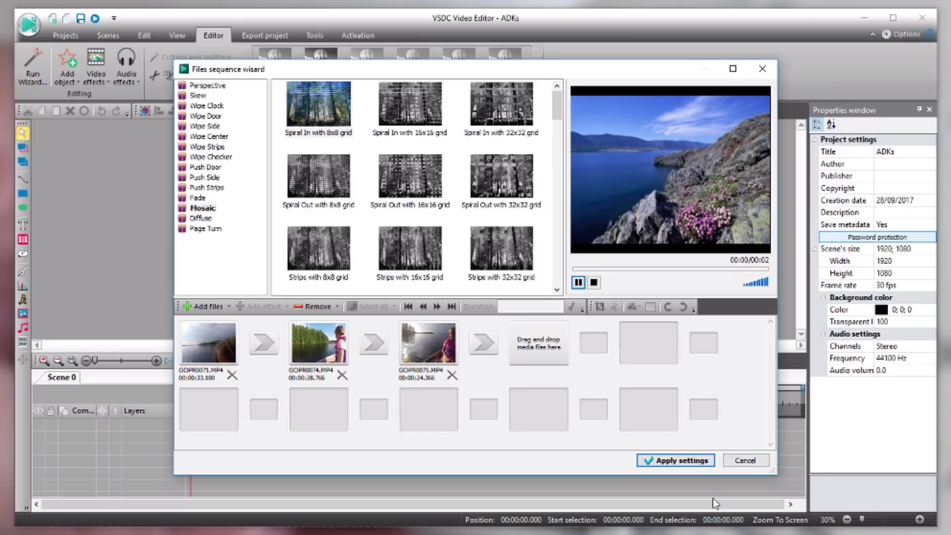
Reorder the sequence to start with GOPR0074, remove the transition between the first two clips, and apply it
left_click(321, 347)
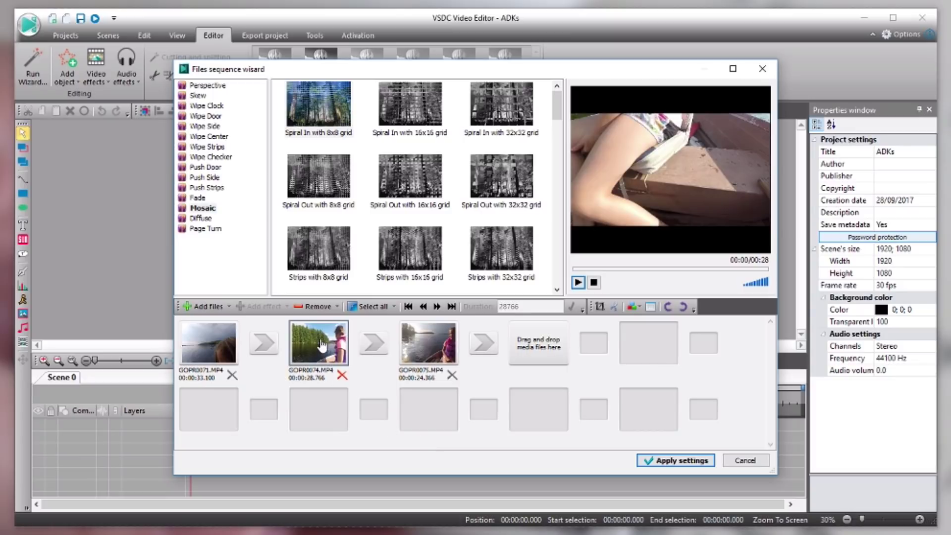
left_click_drag(321, 347, 205, 347)
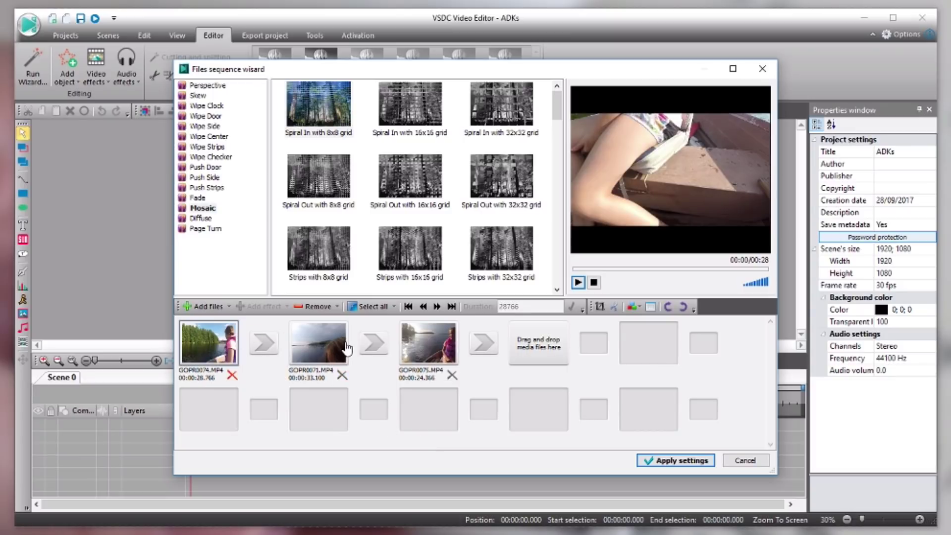
left_click(318, 349)
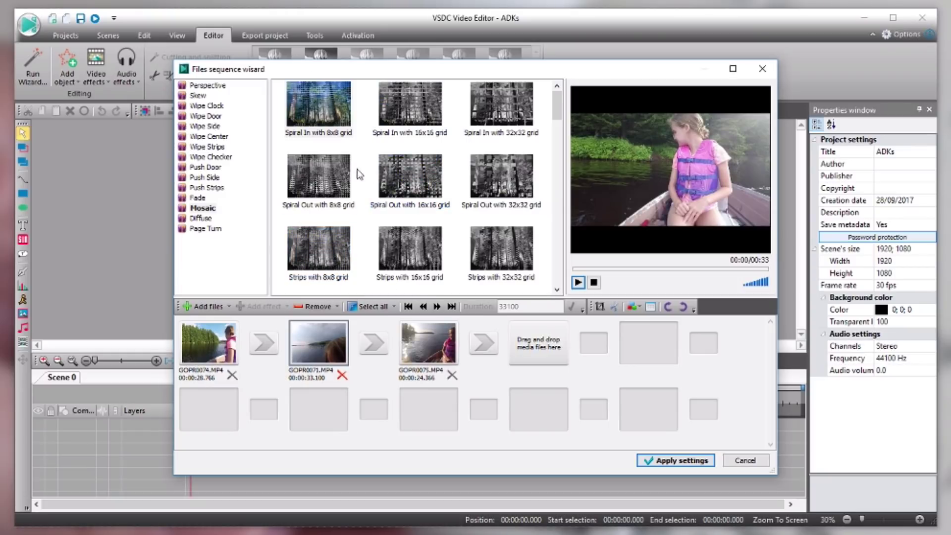
left_click_drag(331, 107, 264, 354)
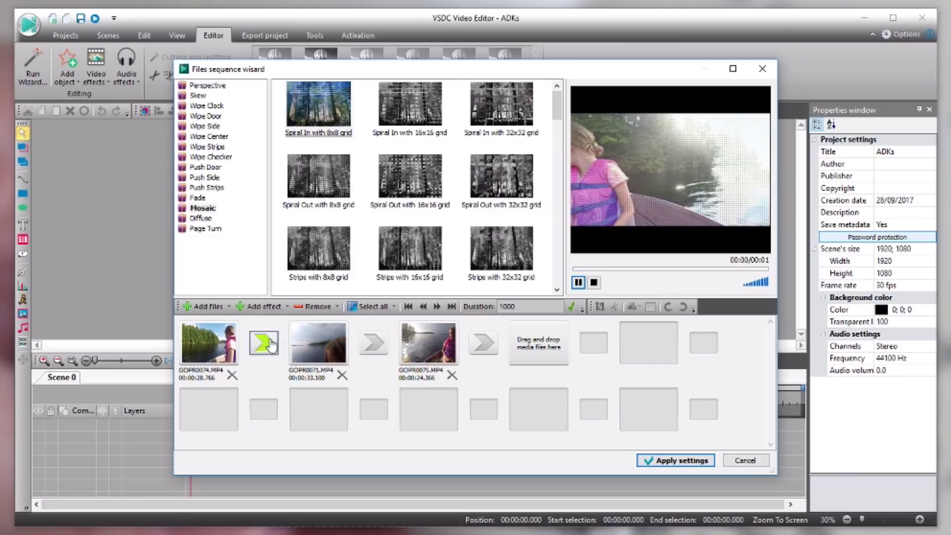
left_click(317, 307)
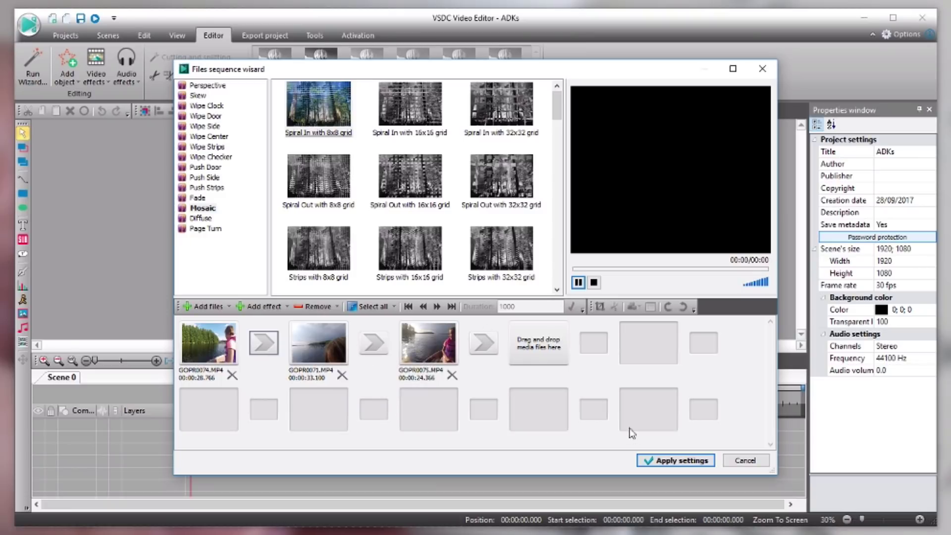
left_click(683, 462)
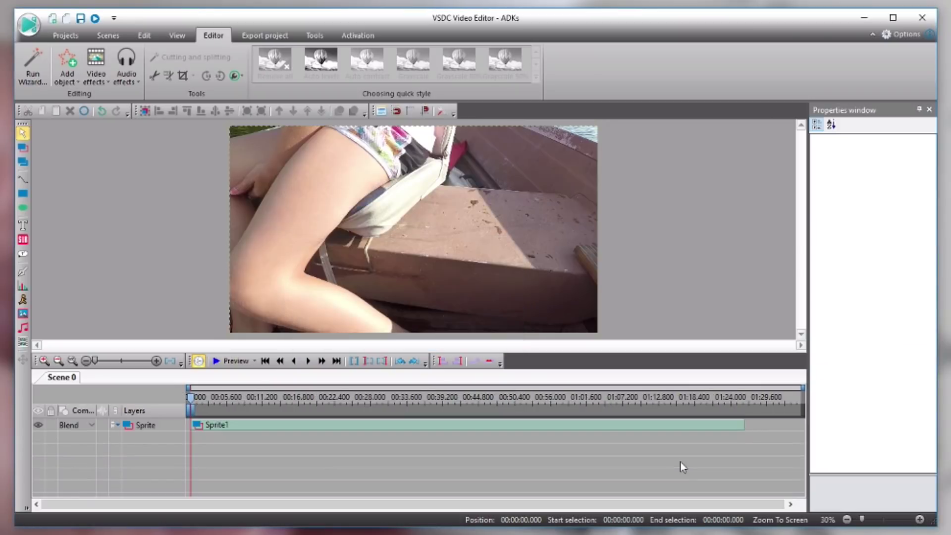
Preview Sprite1 at about 00:26 and 00:32 on the timeline
left_click(360, 401)
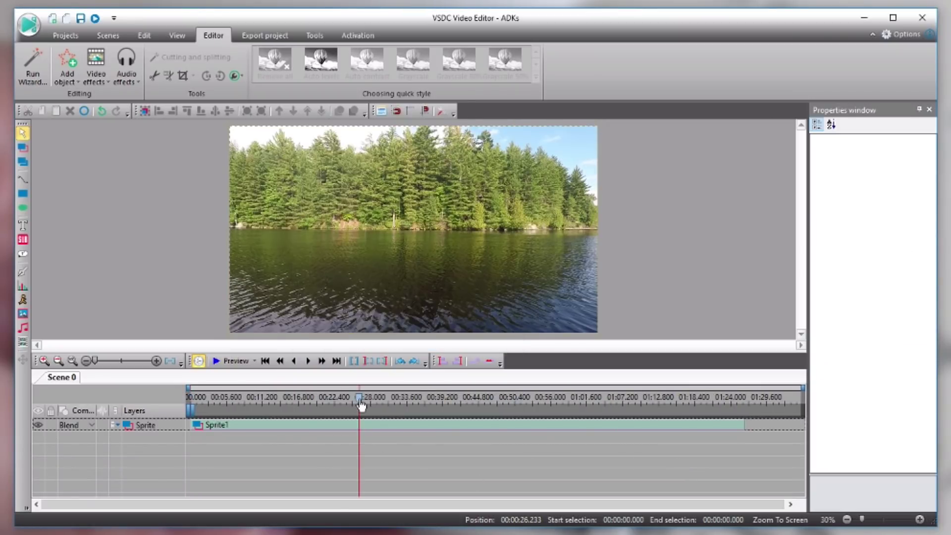
left_click(397, 404)
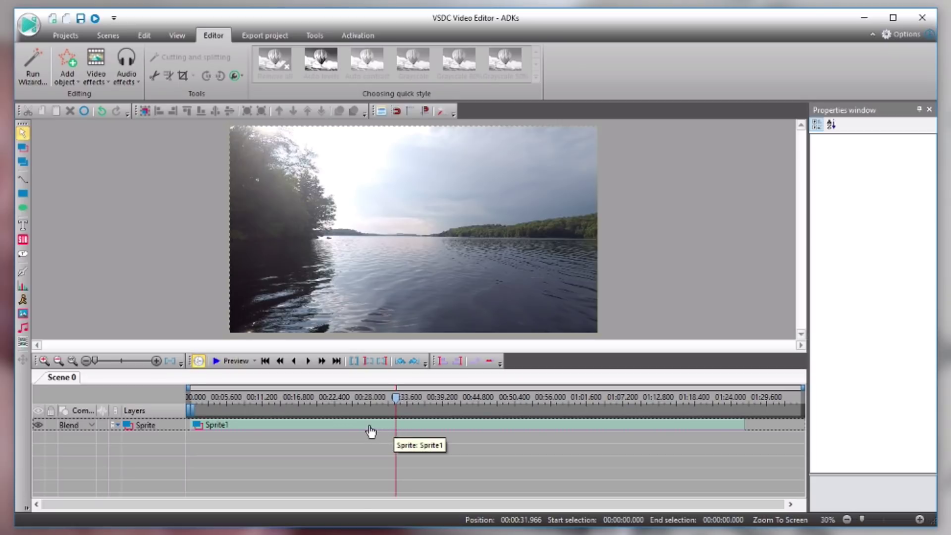
Open Sprite1, preview GOPR0074_2's start, and move GOPR0071_1 to begin at 00:00:03.533
double_click(371, 429)
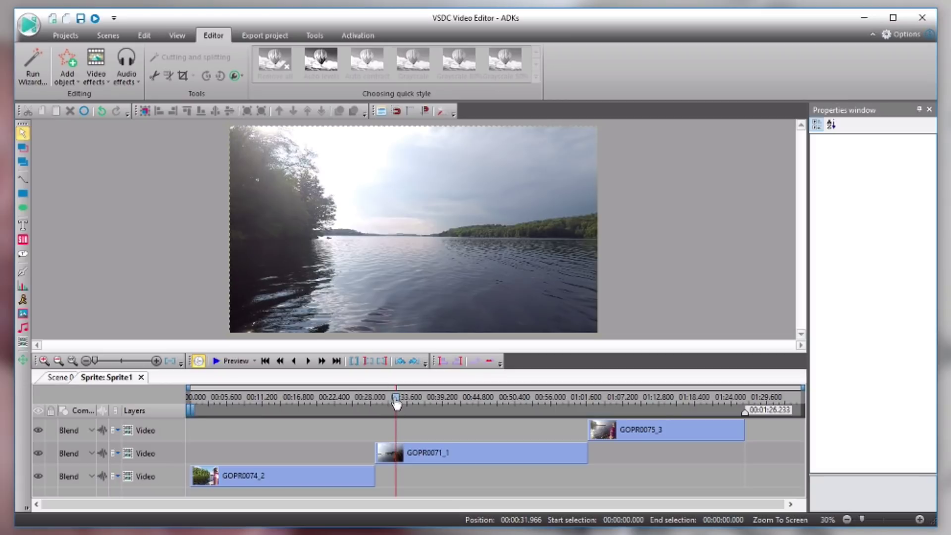
left_click(398, 456)
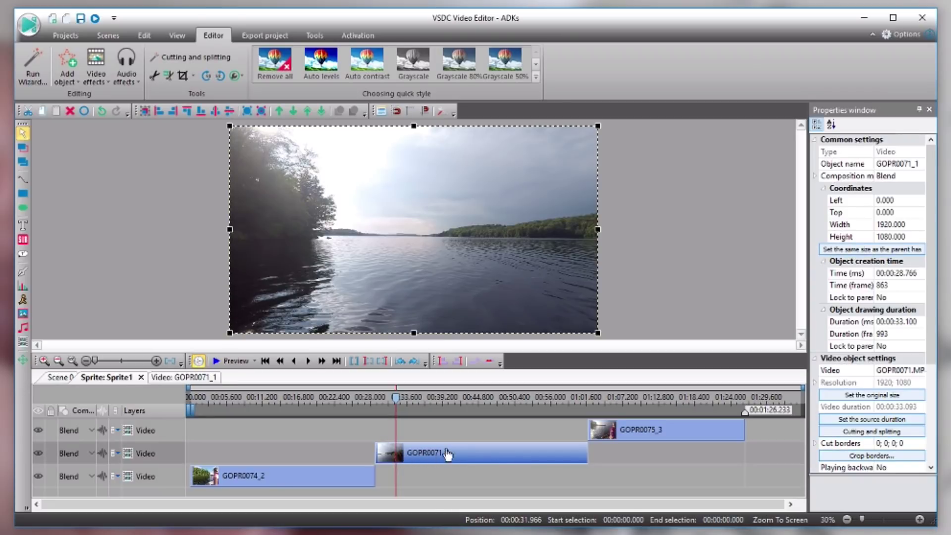
left_click(263, 476)
left_click(261, 397)
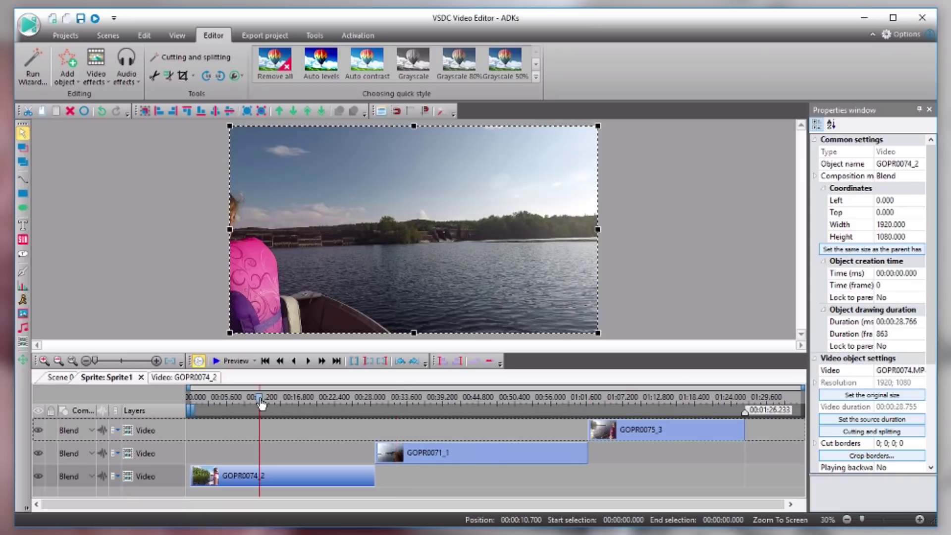
left_click_drag(261, 404, 231, 400)
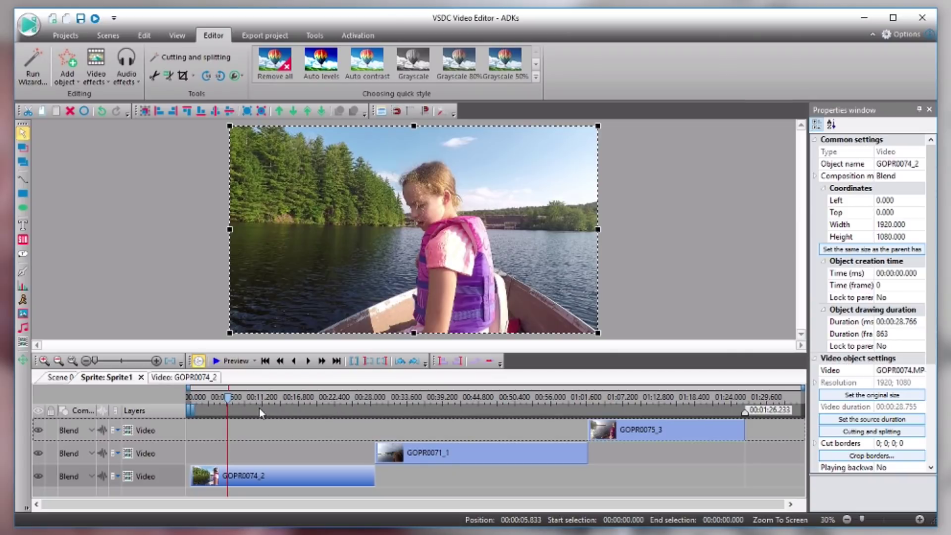
left_click_drag(460, 456, 301, 453)
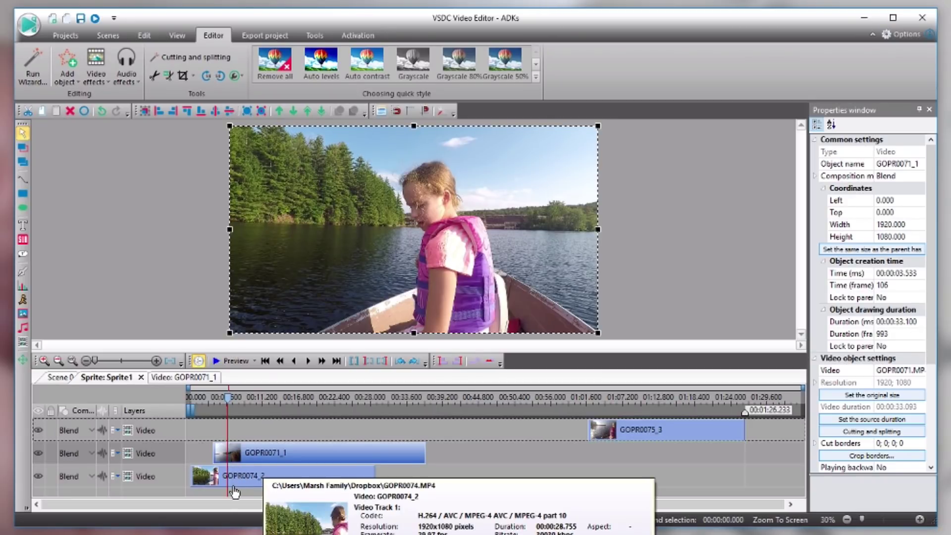
Shrink GOPR0074_2 into an inset picture, then move GOPR0071_1 back to start at 00:00:28.800
left_click(276, 478)
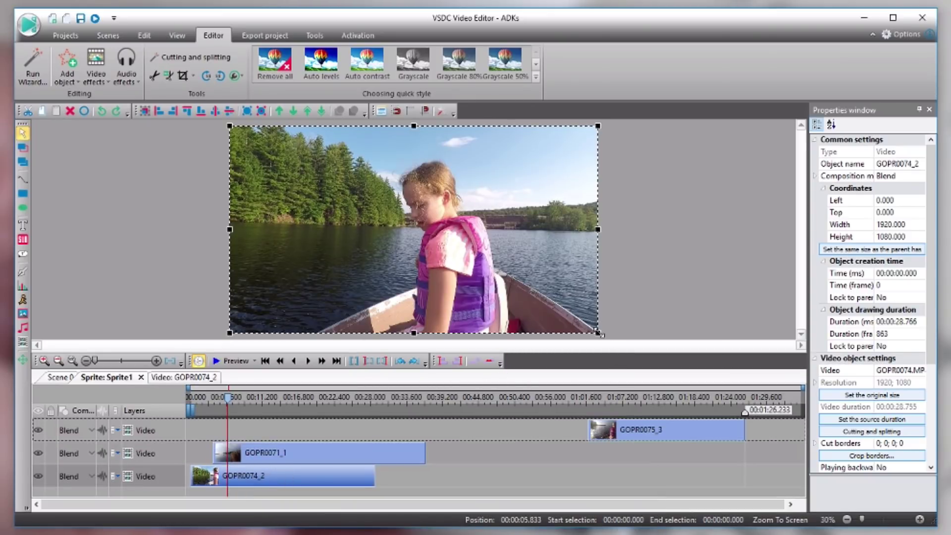
left_click_drag(598, 333, 381, 214)
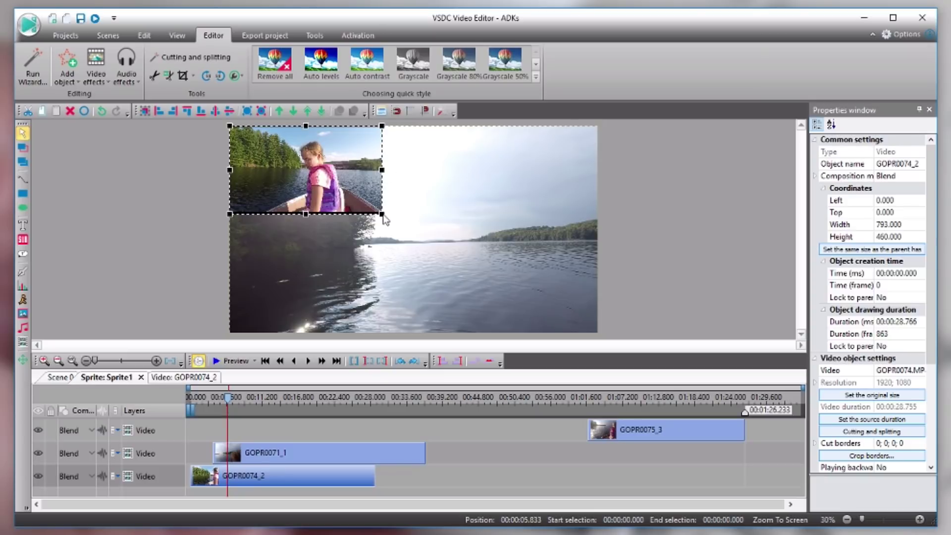
left_click(317, 277)
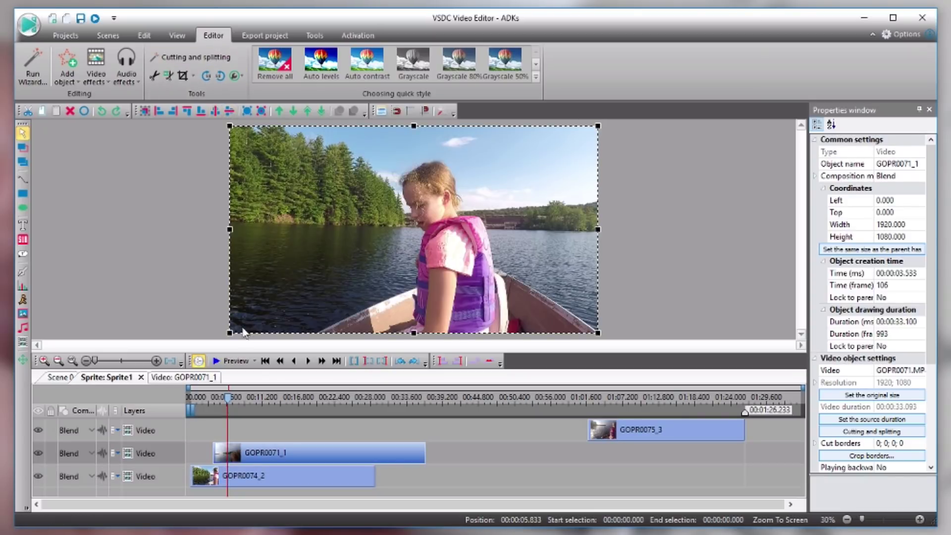
left_click_drag(263, 453, 423, 475)
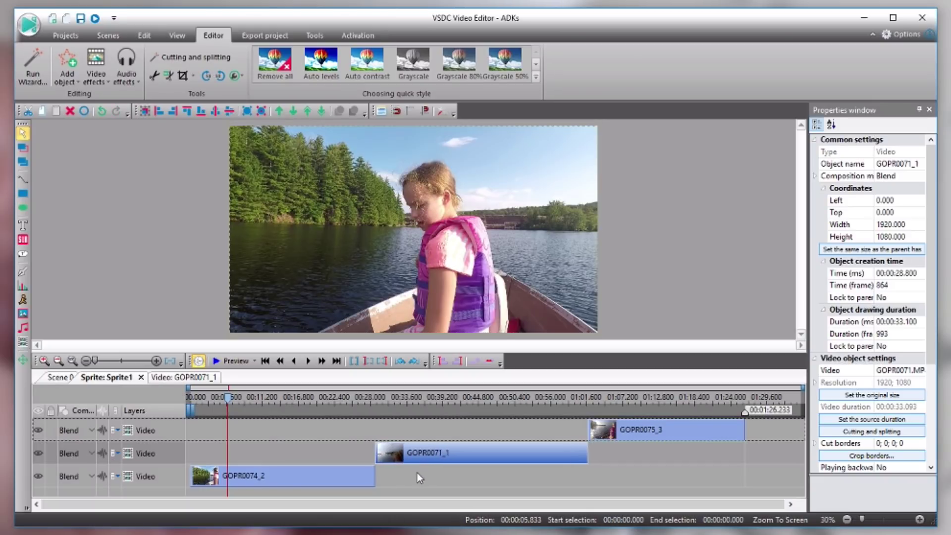
Bring GOPR0074_2 to front, then undo so it returns to full-frame 1920×1080 at 0,0
left_click(285, 477)
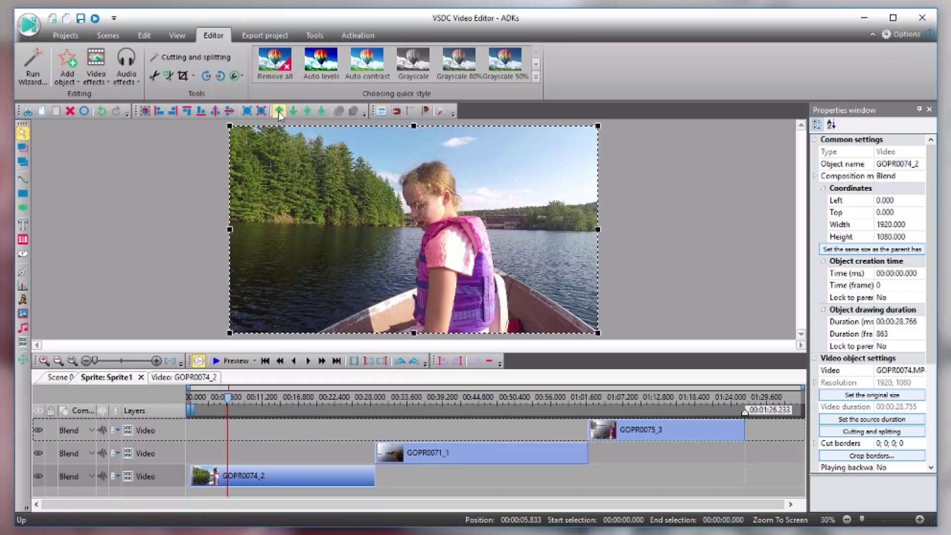
left_click(307, 113)
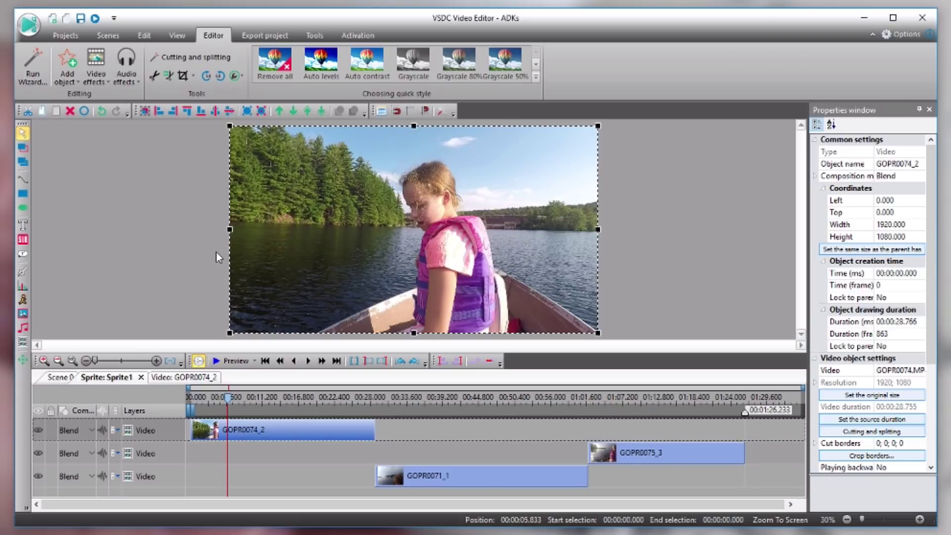
left_click(155, 39)
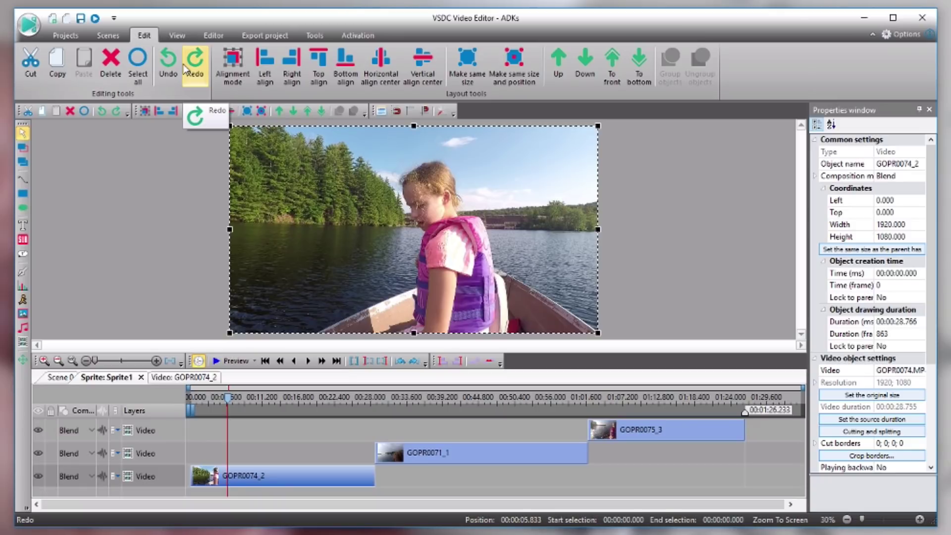
left_click(209, 40)
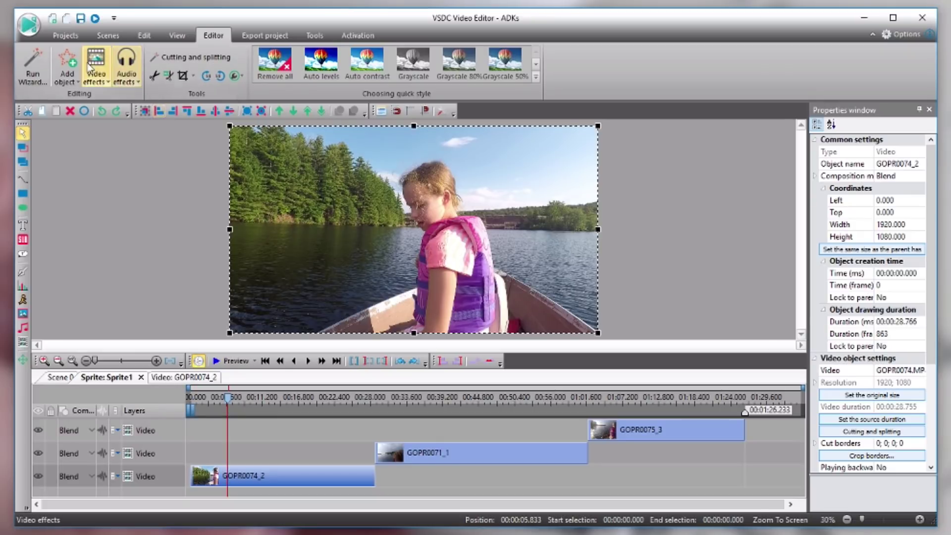
Add the GOPR0080 video file as a new object inside Sprite1
left_click(69, 72)
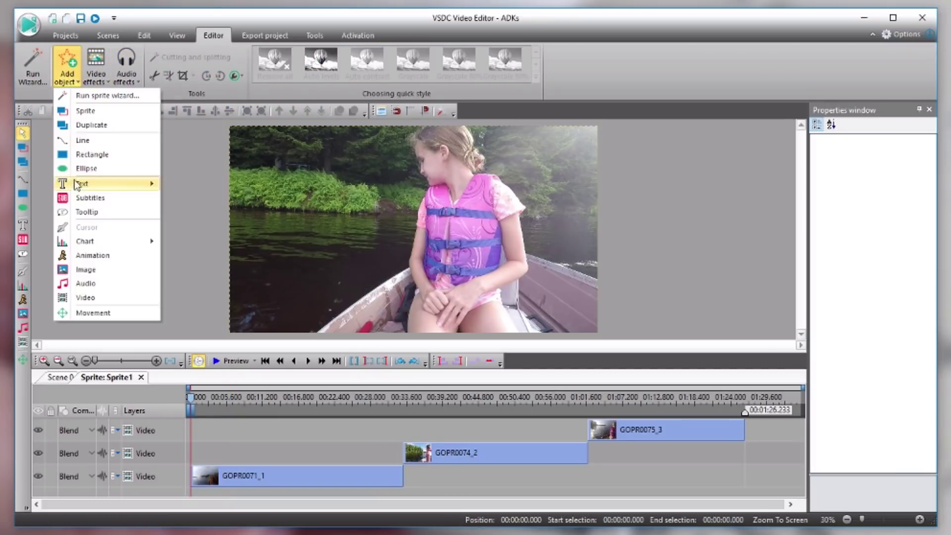
left_click(83, 298)
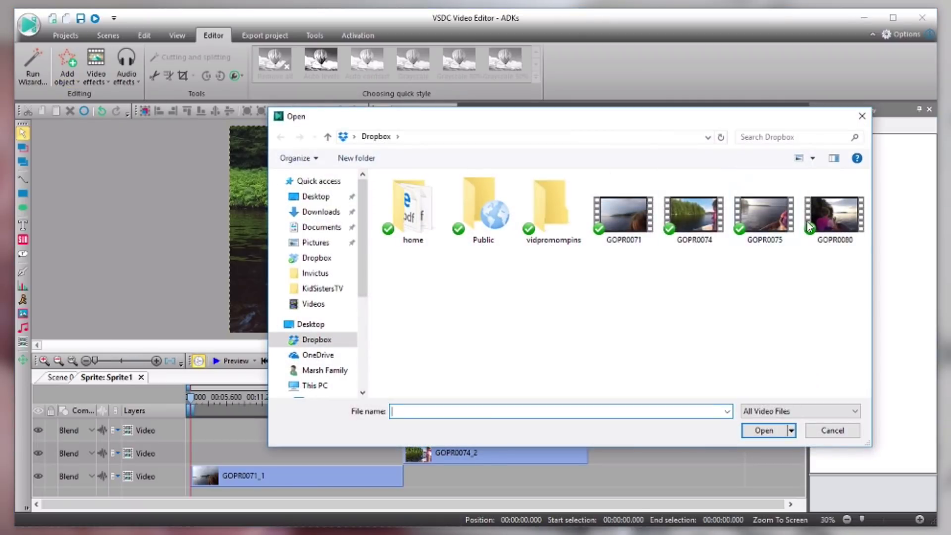
left_click(825, 223)
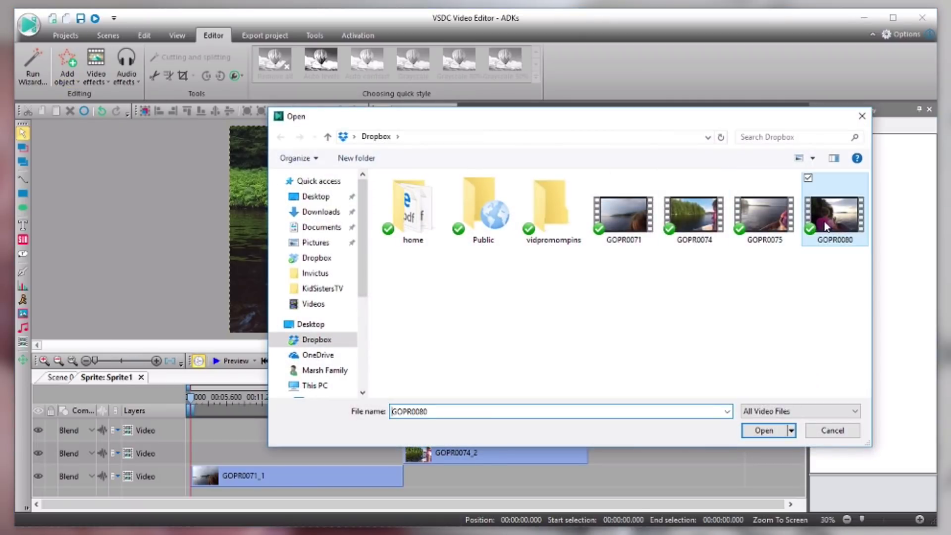
left_click(765, 431)
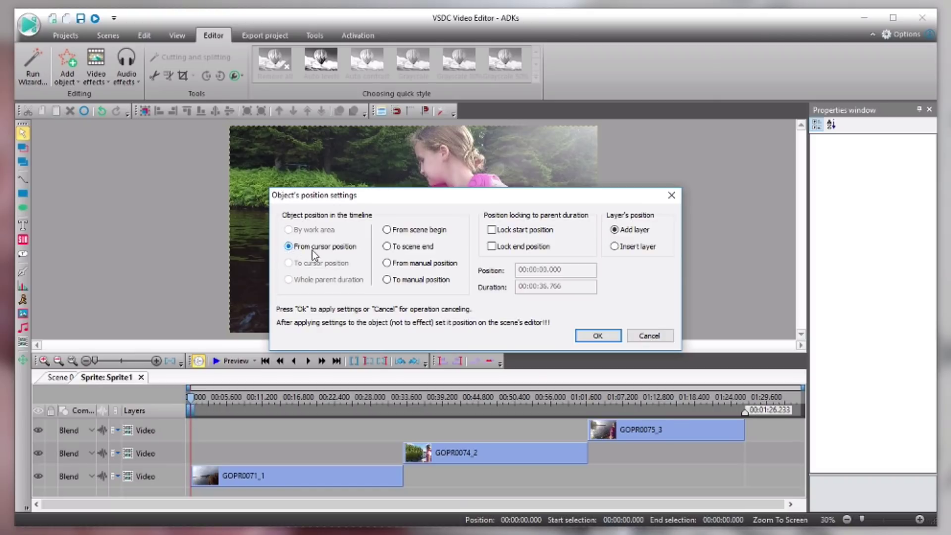
Add GOPR0080_1 on a fourth layer at 01:26.233 right after GOPR0075_3, then begin saving the project
left_click(282, 396)
left_click(598, 336)
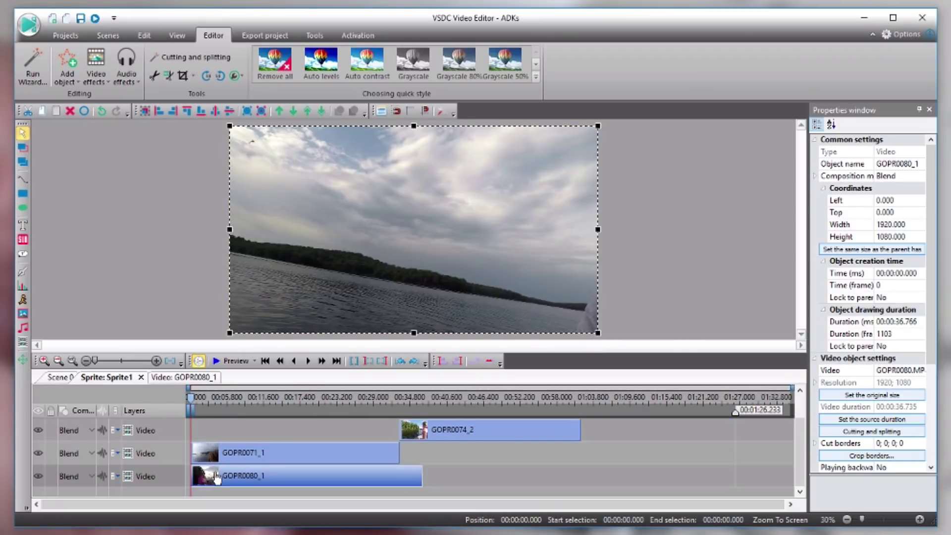
left_click_drag(218, 478, 519, 500)
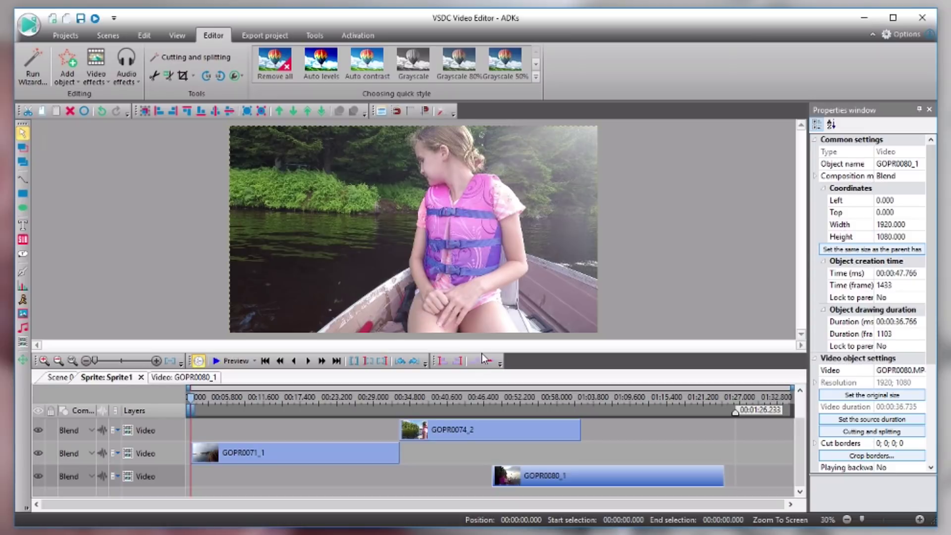
left_click_drag(481, 352, 479, 222)
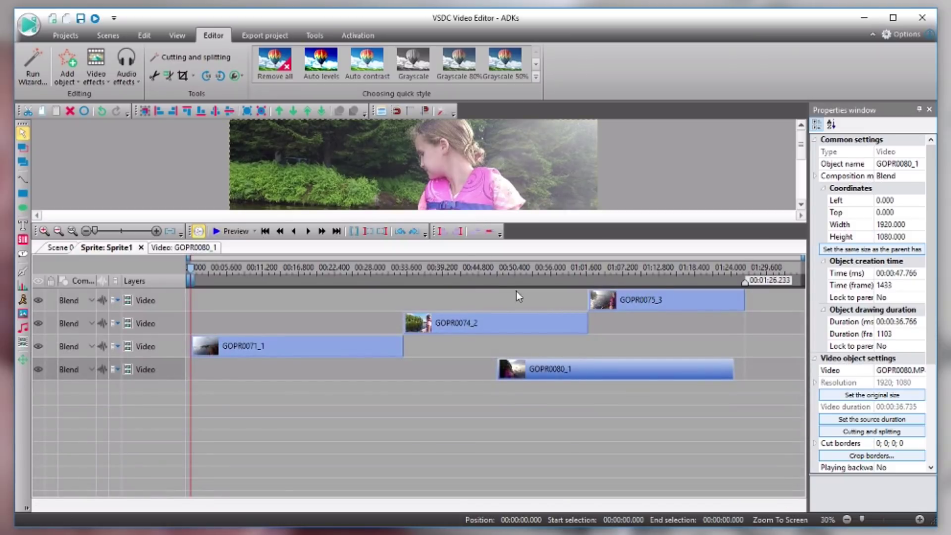
left_click_drag(624, 369, 666, 381)
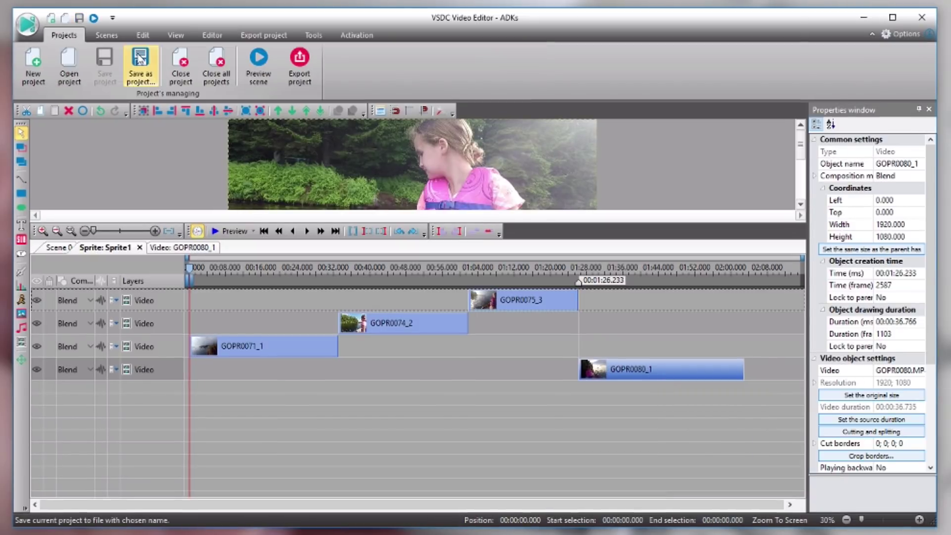
left_click(141, 64)
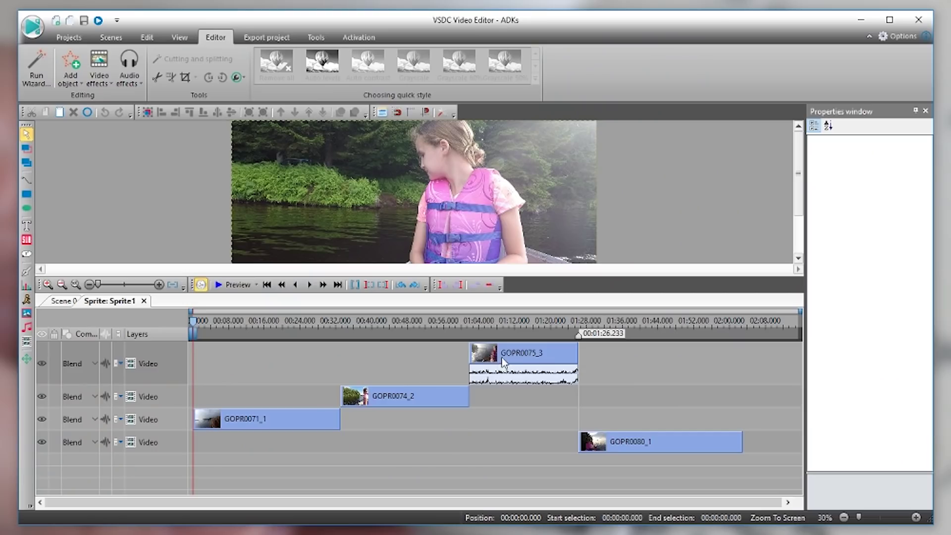
Select GOPR0075_3 and preview around 17 seconds, then at 00:39.400
left_click(503, 379)
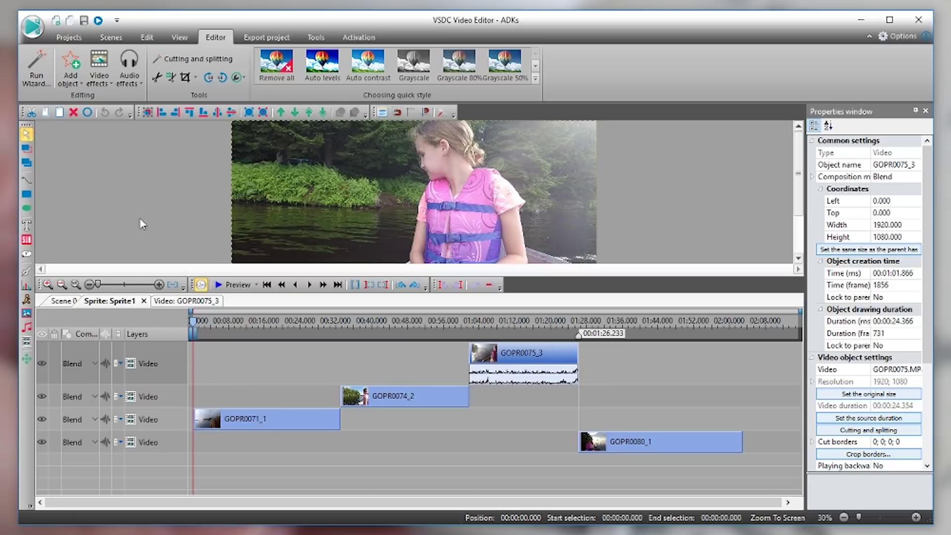
left_click(271, 321)
scroll(271, 321, "up", 3)
left_click(732, 321)
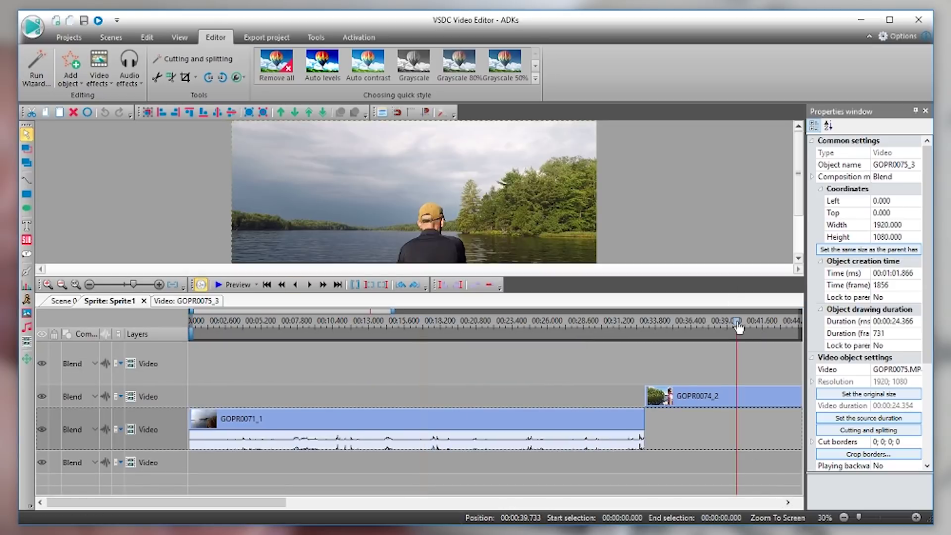
Generate the audio waveform under GOPR0074_2 on its layer
left_click(693, 401)
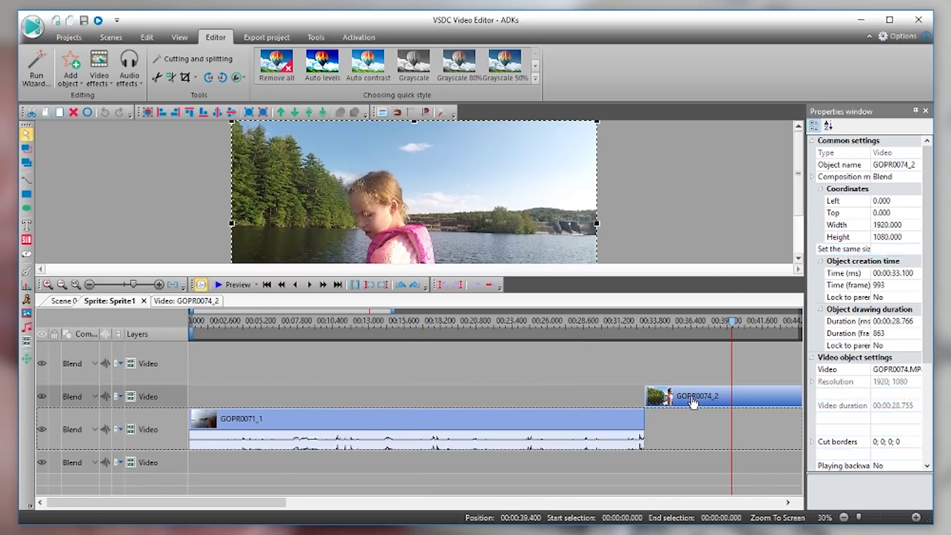
left_click(105, 396)
left_click(148, 411)
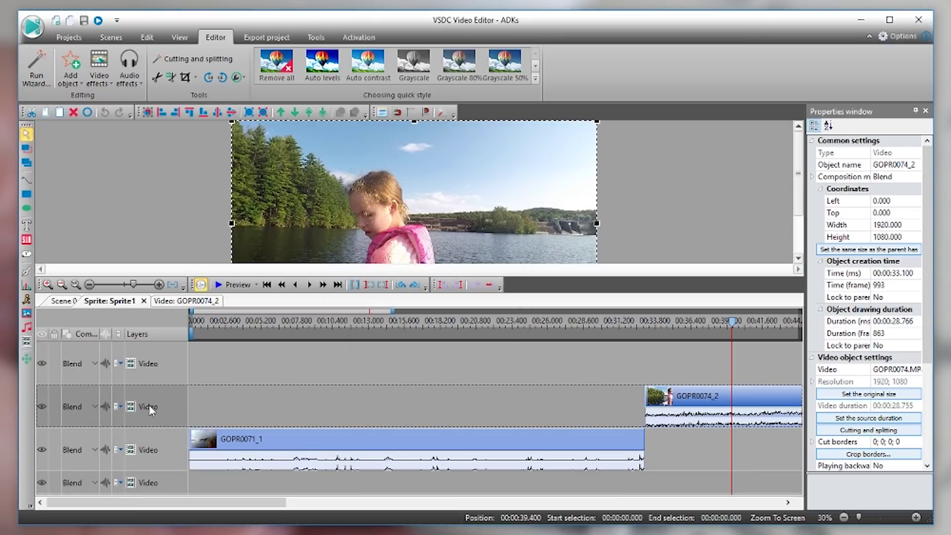
left_click_drag(231, 501, 374, 533)
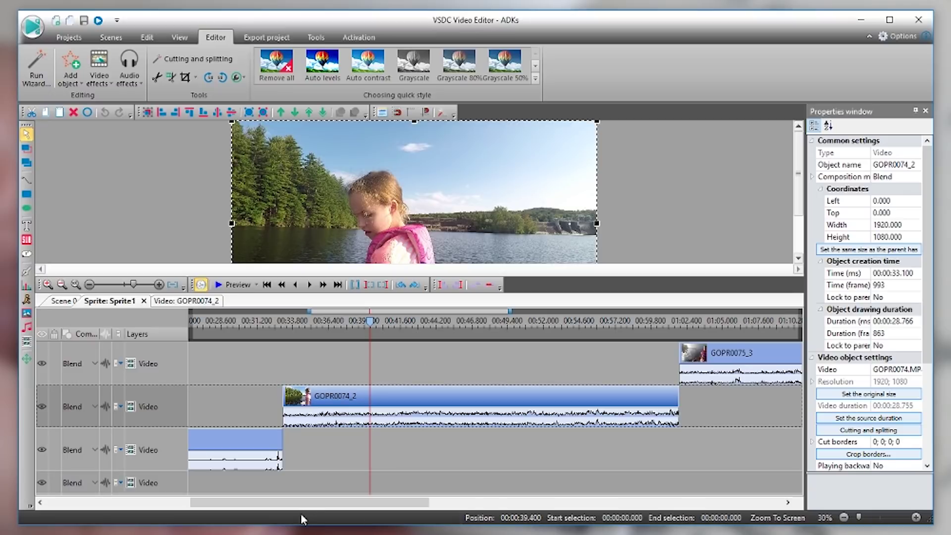